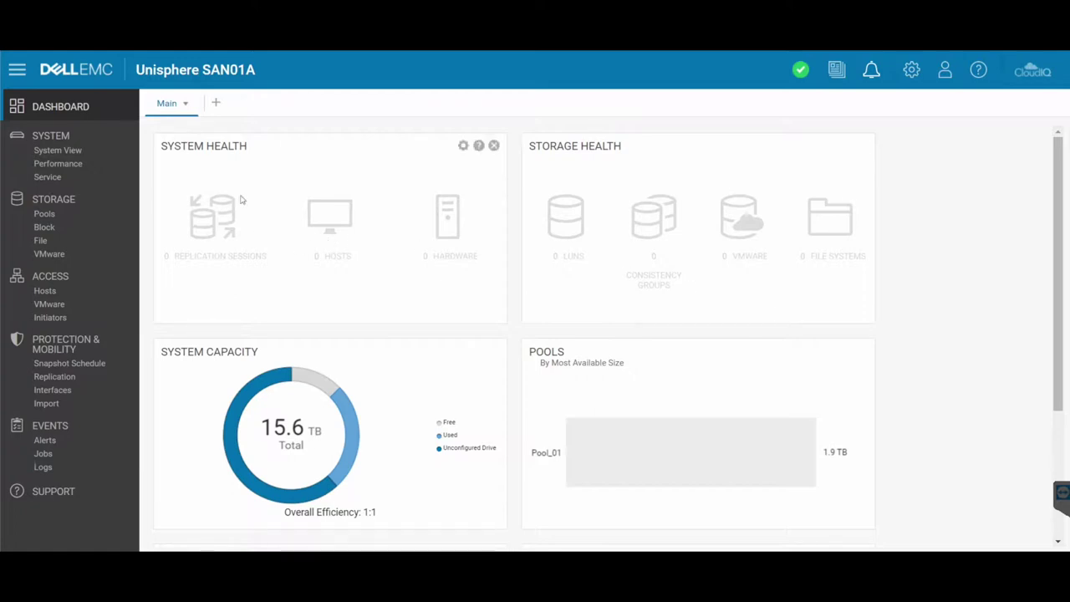
Step: Open the system settings, launch the Initial Configuration Wizard to view its introduction, and cancel the wizard
{"action": "mouse_move", "coordinate": [387, 269]}
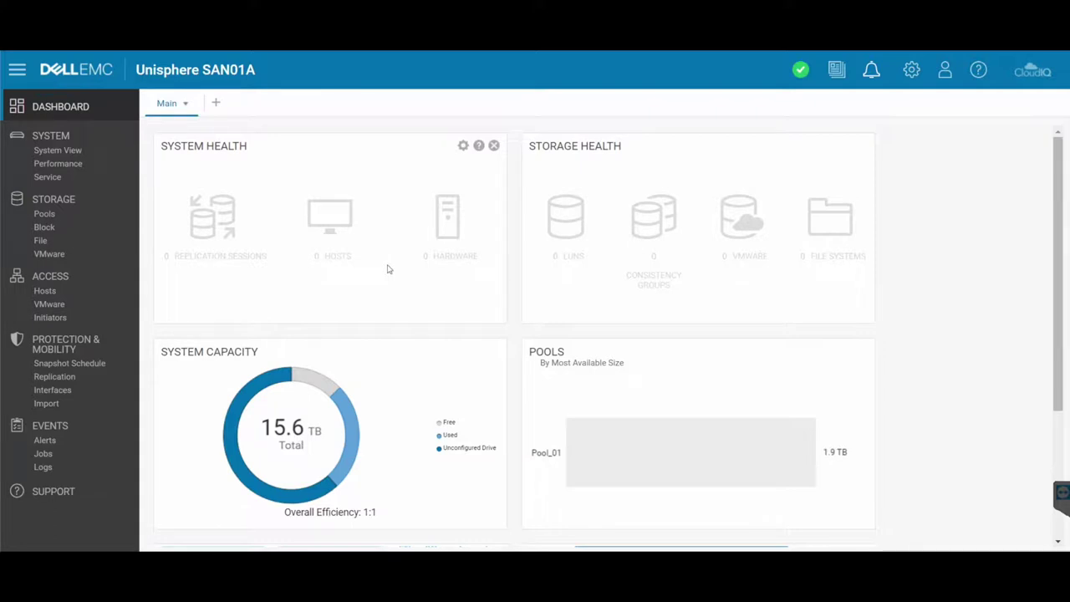
{"action": "left_click", "coordinate": [912, 72]}
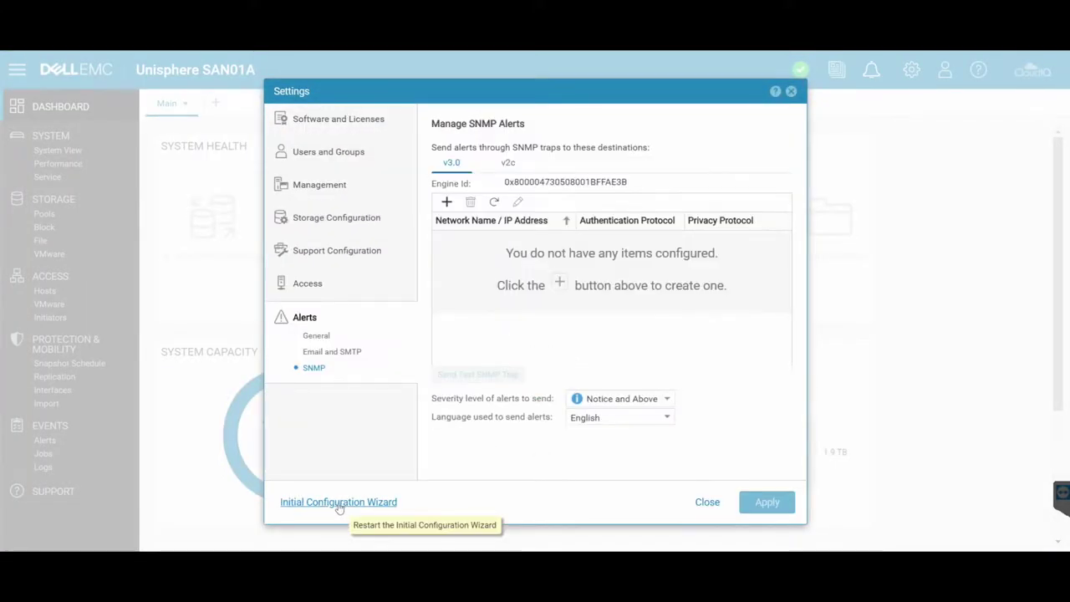
{"action": "left_click", "coordinate": [339, 503]}
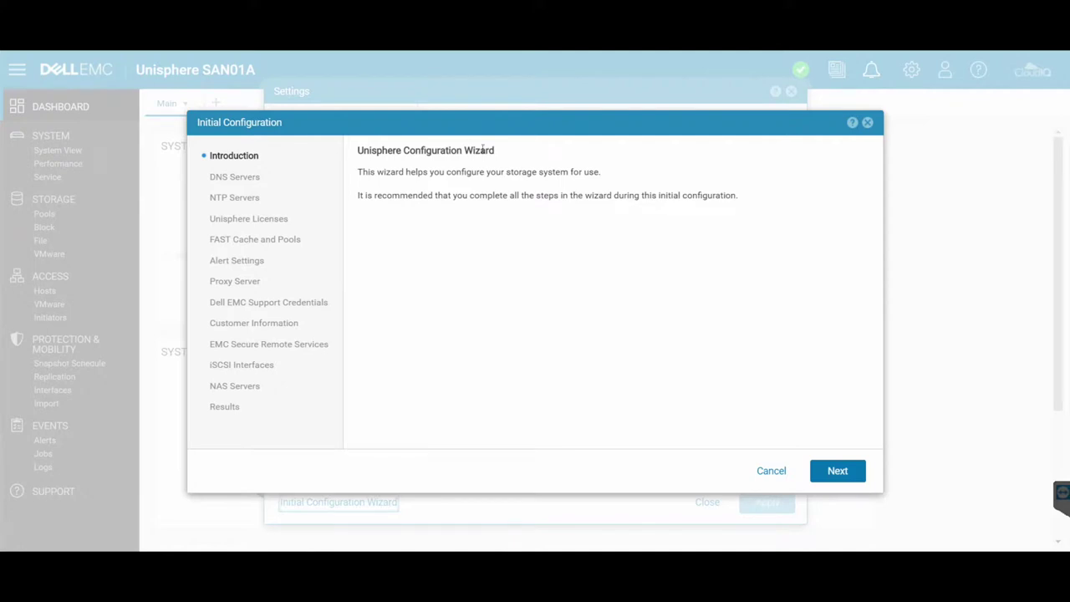
{"action": "left_click_drag", "start_coordinate": [495, 124], "coordinate": [682, 124]}
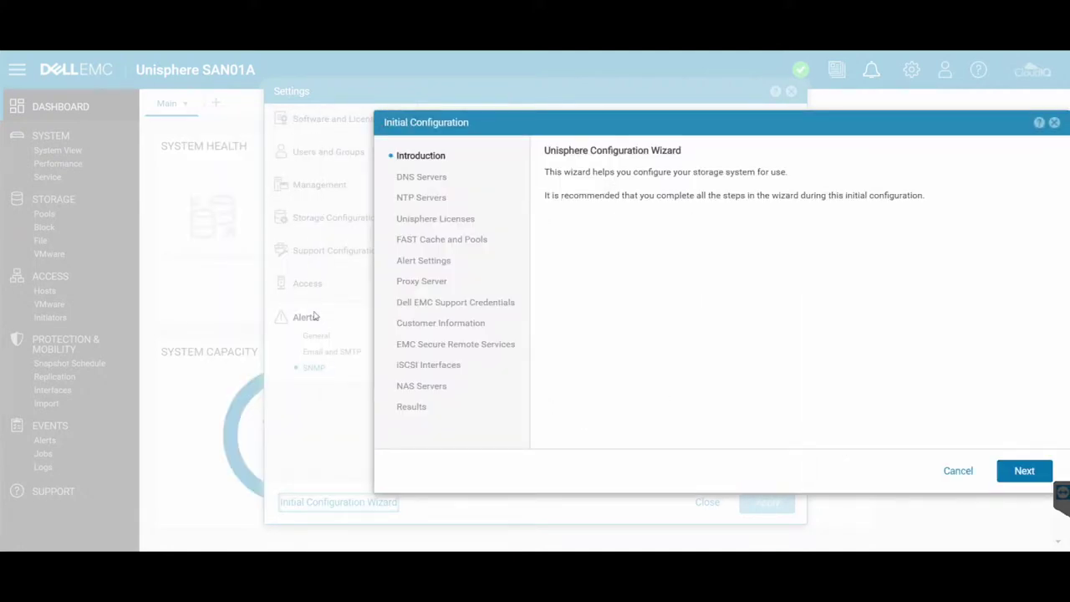
{"action": "left_click_drag", "start_coordinate": [596, 129], "coordinate": [409, 119]}
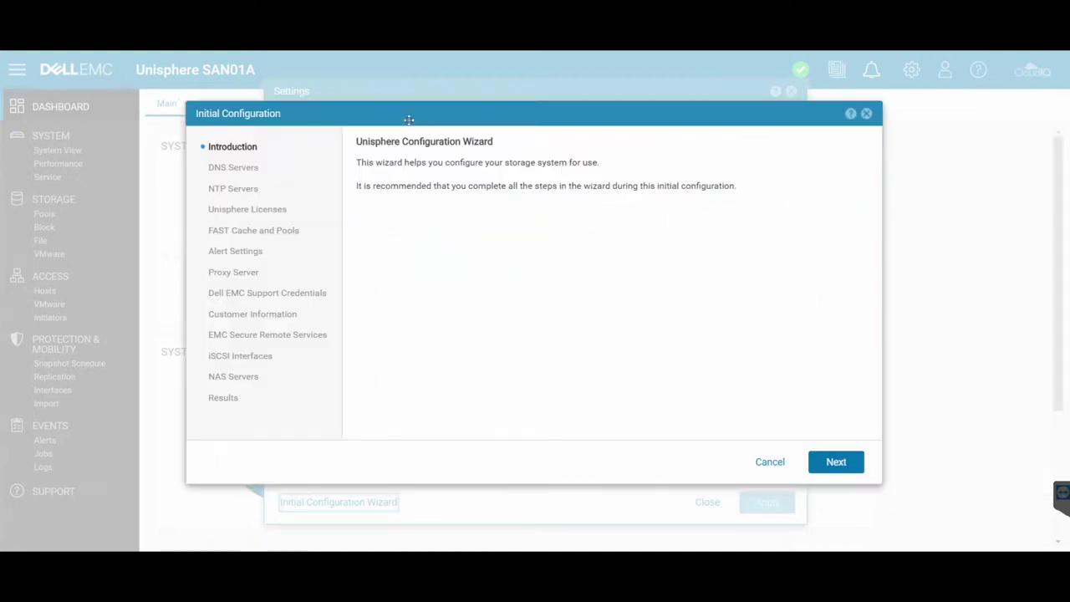
{"action": "left_click", "coordinate": [770, 461]}
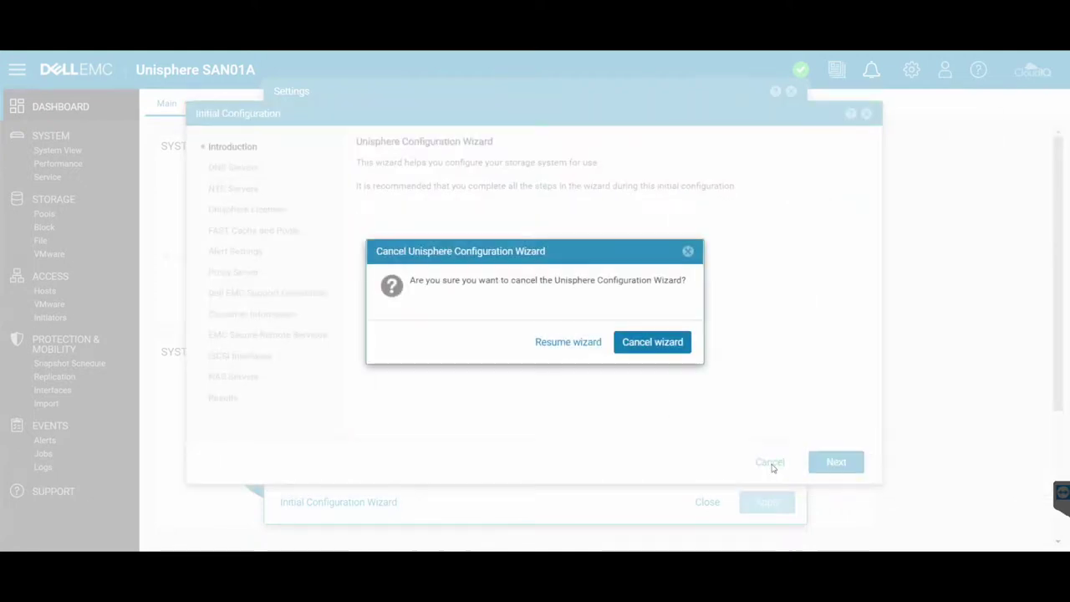
{"action": "left_click", "coordinate": [652, 342]}
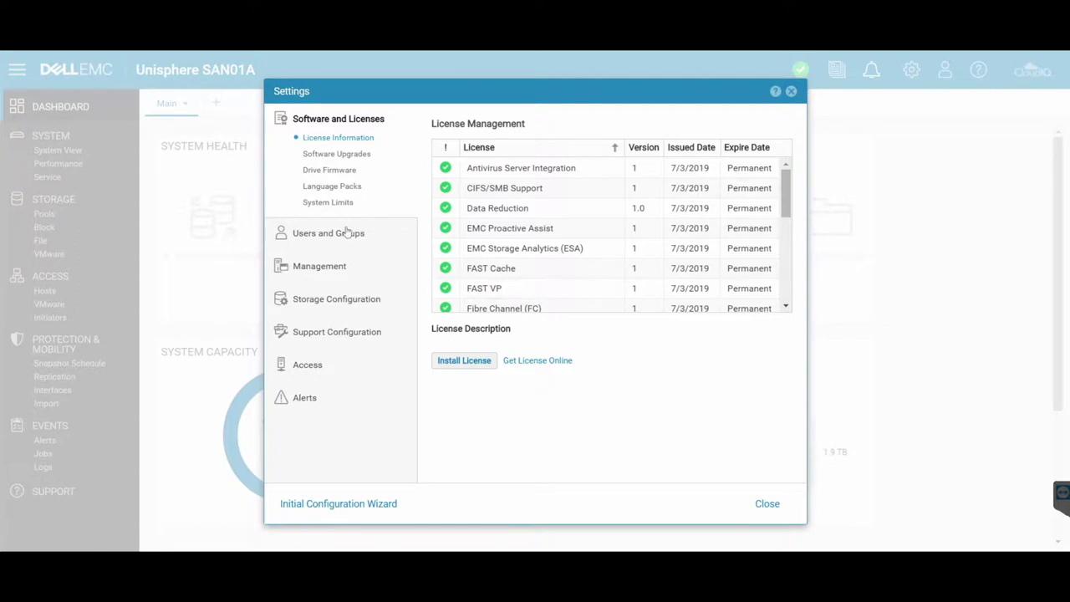
Step: Review the Software and Licenses settings from software upgrades through system limits, and the user management and directory services settings
{"action": "left_click", "coordinate": [346, 158]}
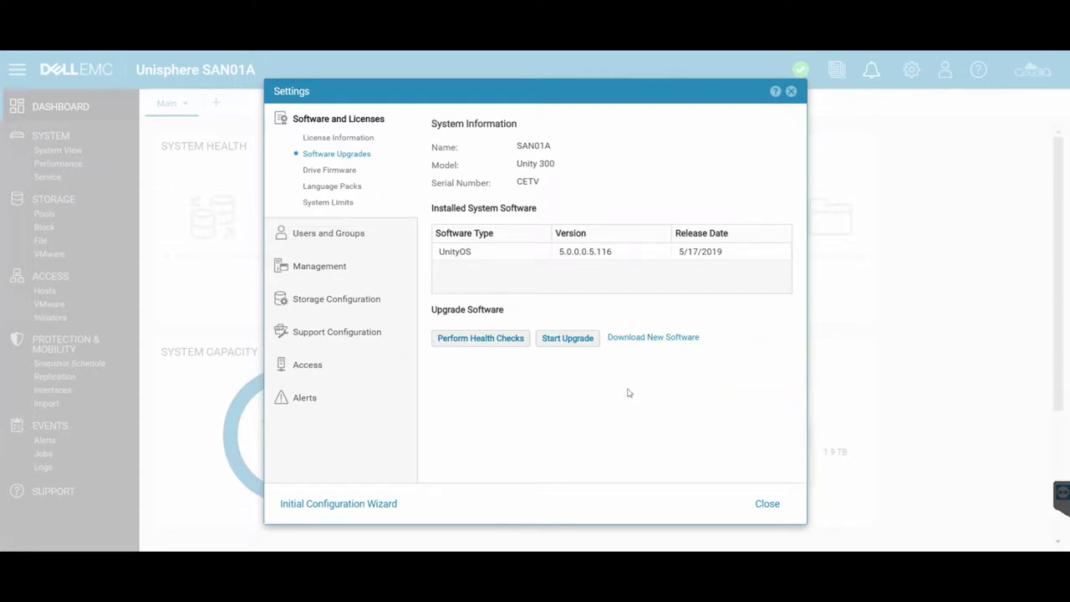
{"action": "left_click", "coordinate": [326, 170]}
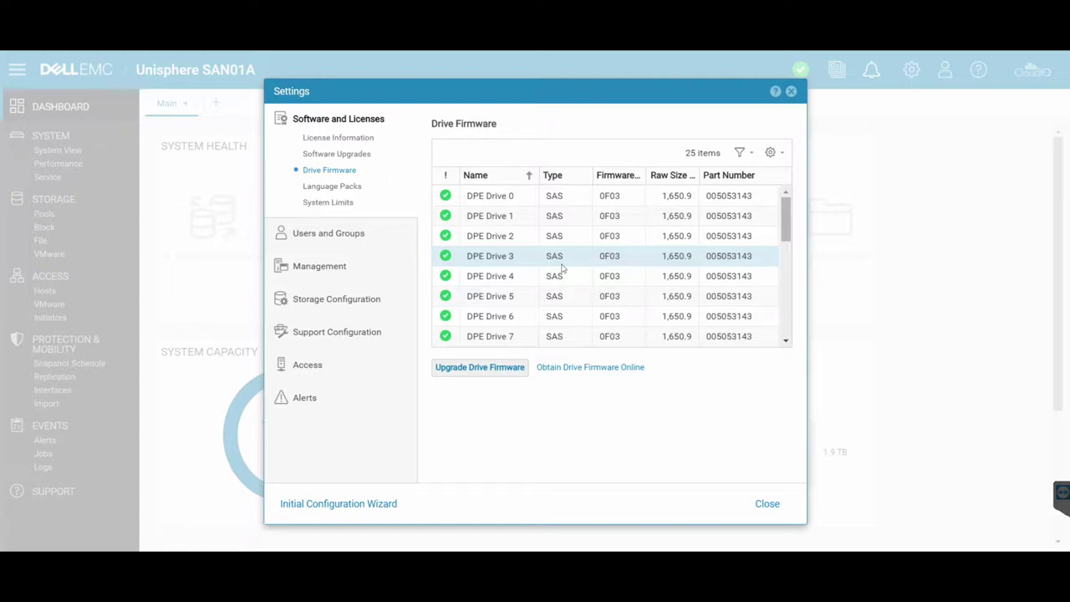
{"action": "left_click", "coordinate": [338, 191]}
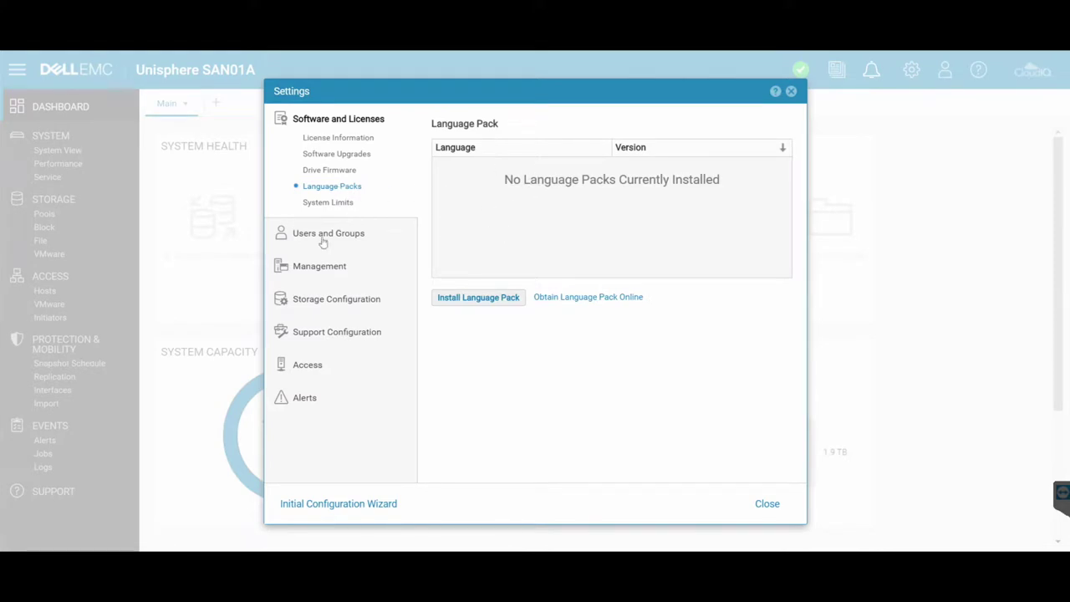
{"action": "left_click", "coordinate": [328, 204]}
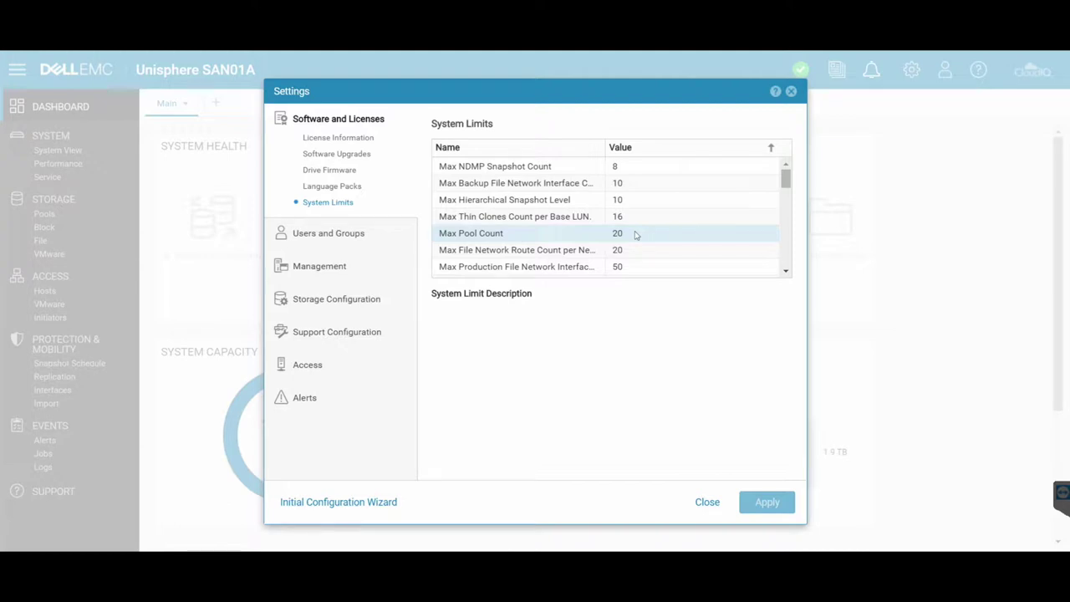
{"action": "left_click", "coordinate": [315, 238]}
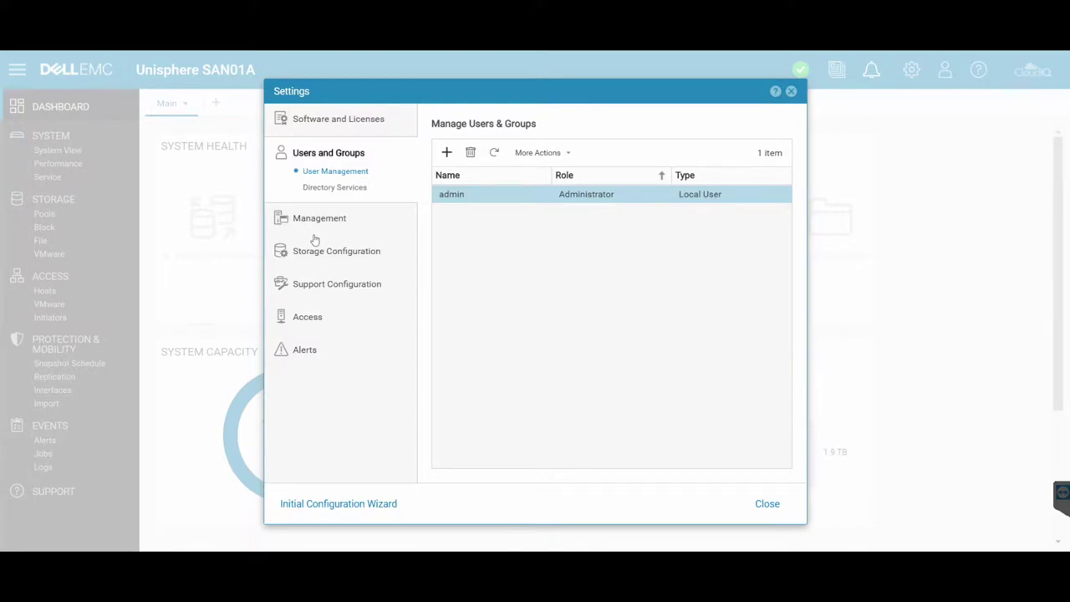
{"action": "left_click", "coordinate": [352, 190]}
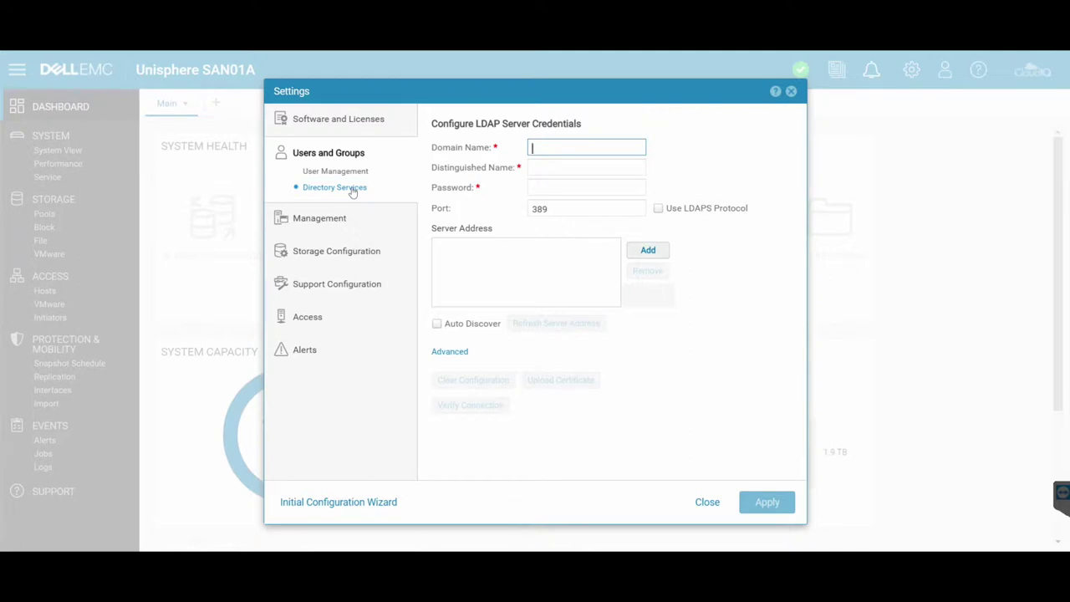
Step: Review the Management settings: system time and NTP, DNS, Unisphere Central, Unisphere IPs, remote logging, failback policy, performance and encryption
{"action": "left_click", "coordinate": [313, 219]}
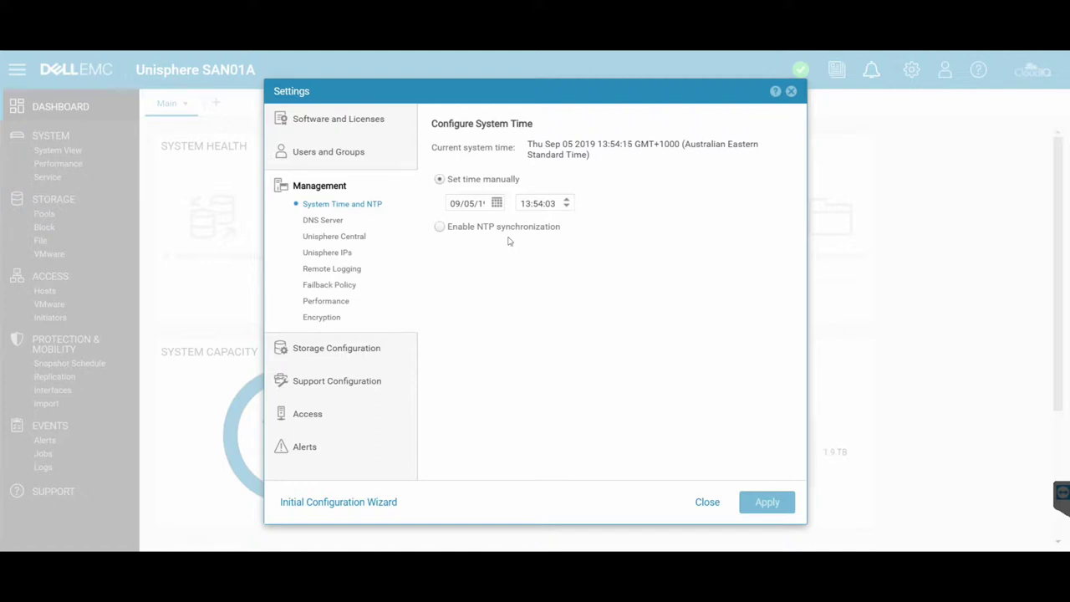
{"action": "left_click", "coordinate": [330, 223]}
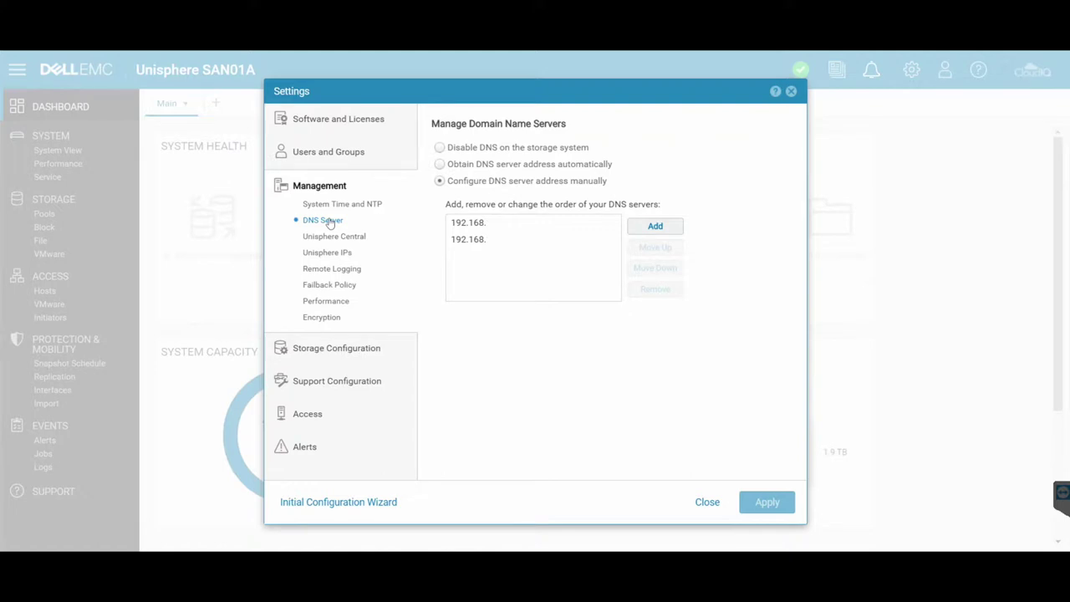
{"action": "left_click", "coordinate": [356, 237]}
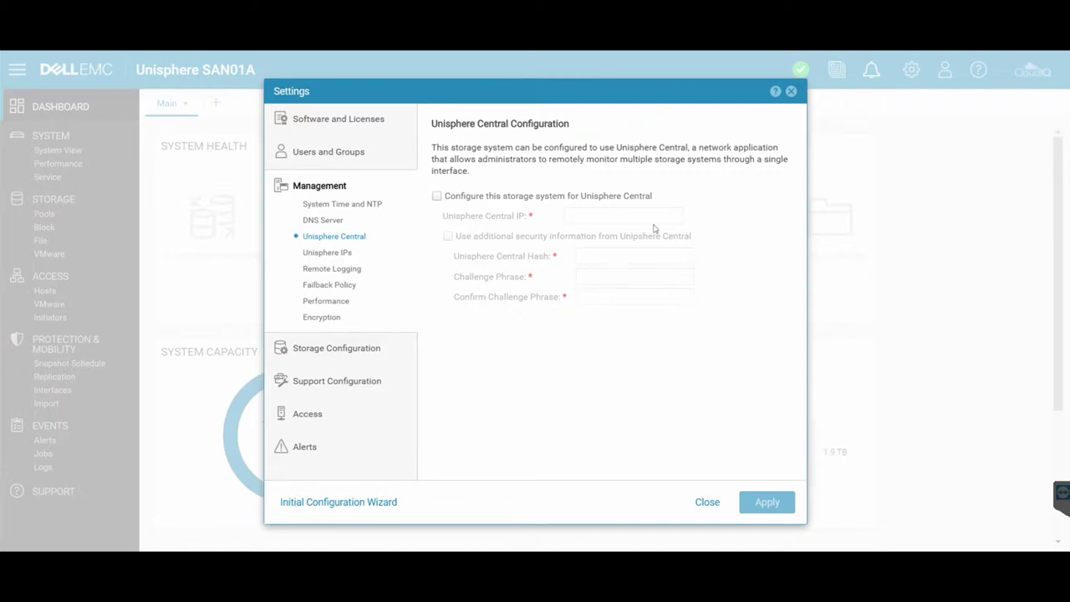
{"action": "mouse_move", "coordinate": [669, 220]}
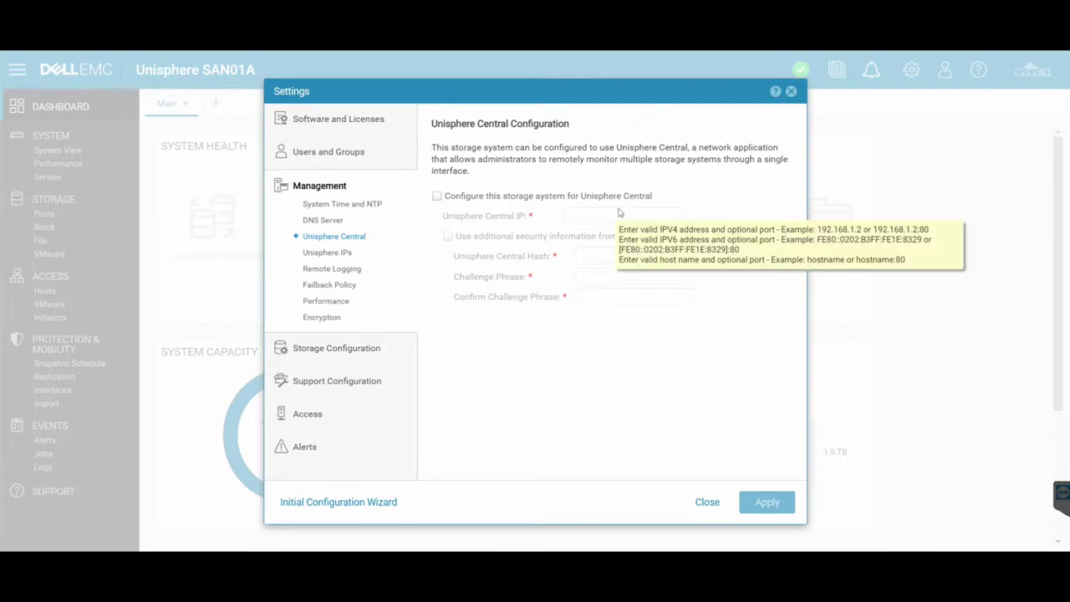
{"action": "left_click", "coordinate": [331, 252]}
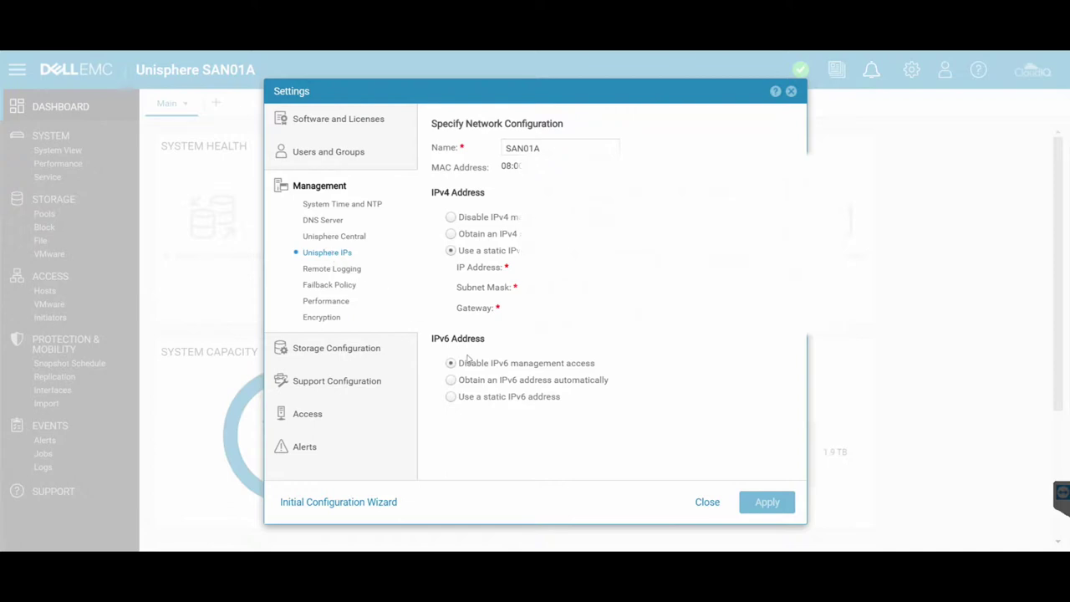
{"action": "left_click", "coordinate": [338, 272]}
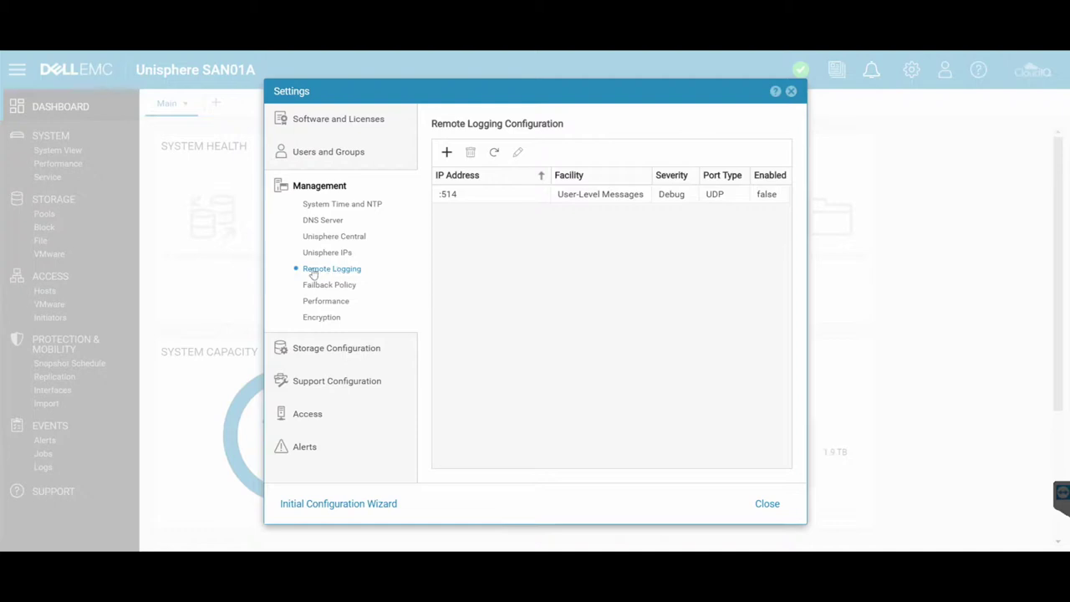
{"action": "left_click", "coordinate": [323, 287]}
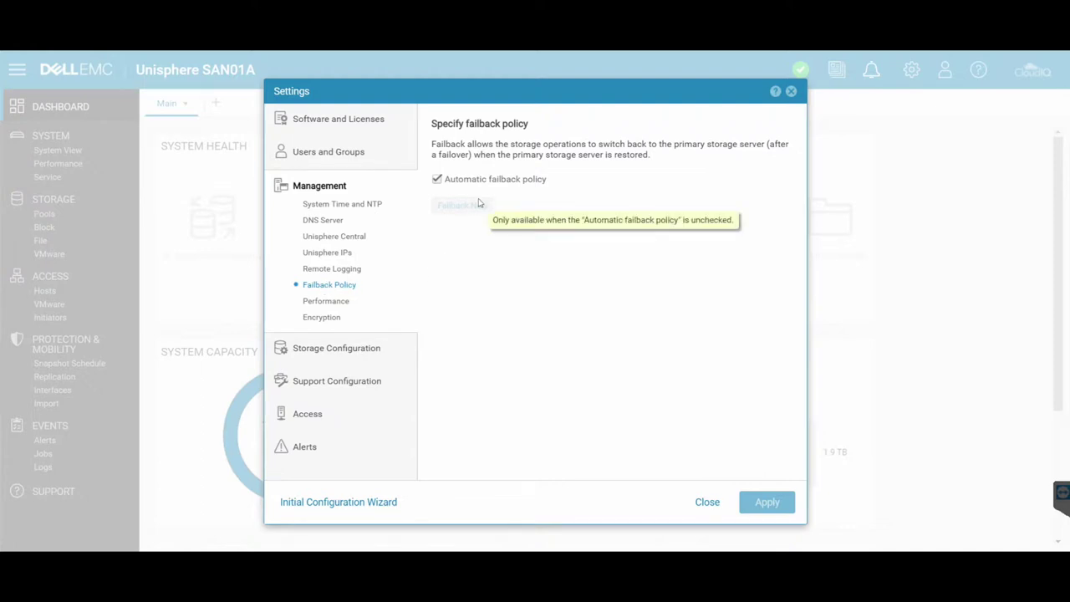
{"action": "left_click", "coordinate": [332, 305]}
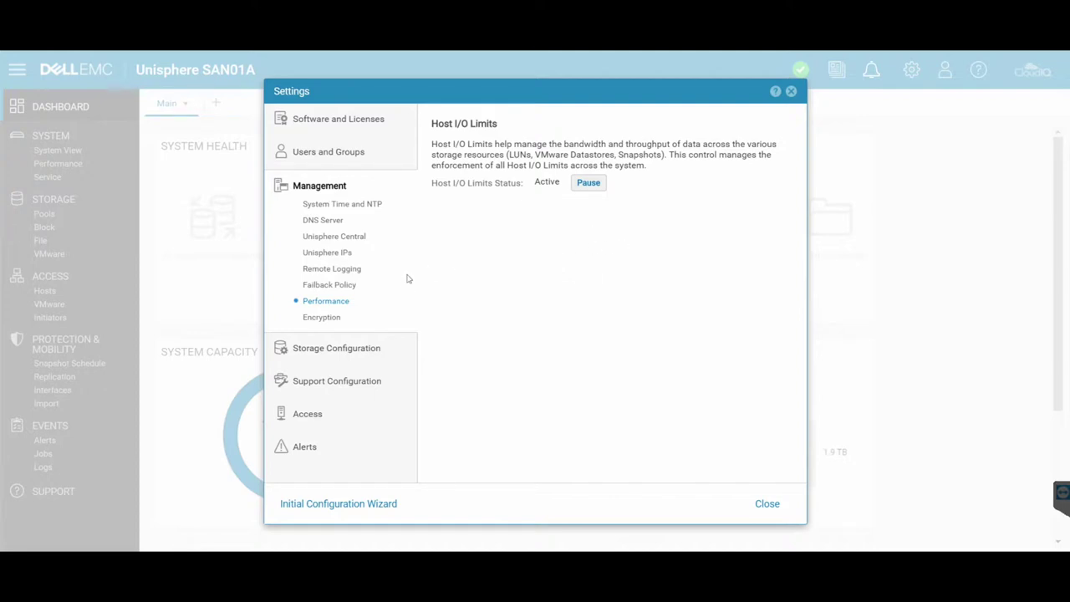
{"action": "left_click", "coordinate": [321, 319]}
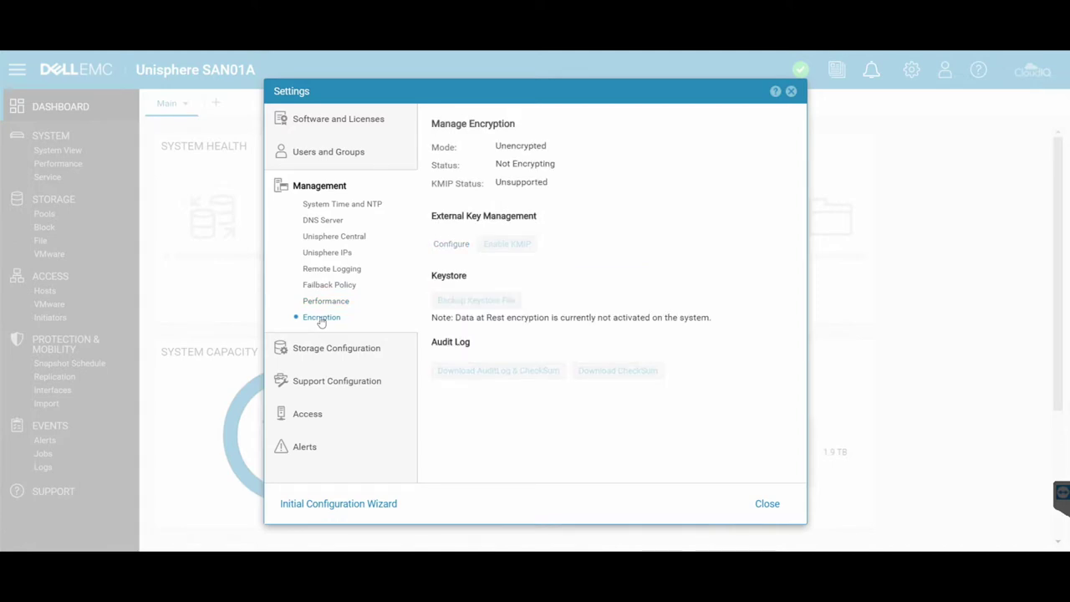
Step: Review the Storage Configuration settings for FAST Cache, FAST Cache drives, FAST VP and the system's drives
{"action": "left_click", "coordinate": [343, 348]}
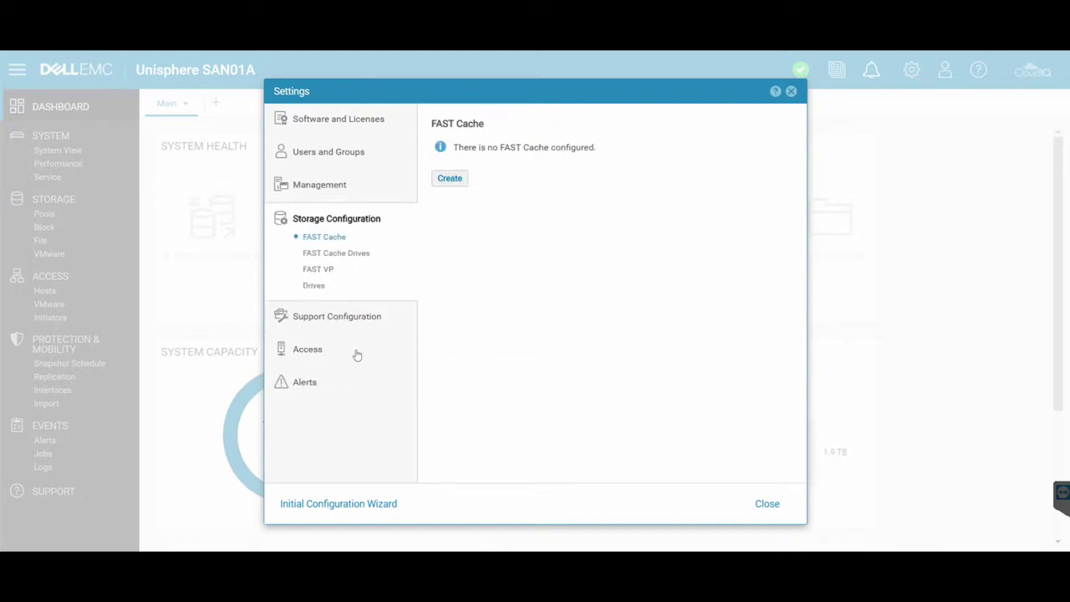
{"action": "left_click", "coordinate": [336, 255]}
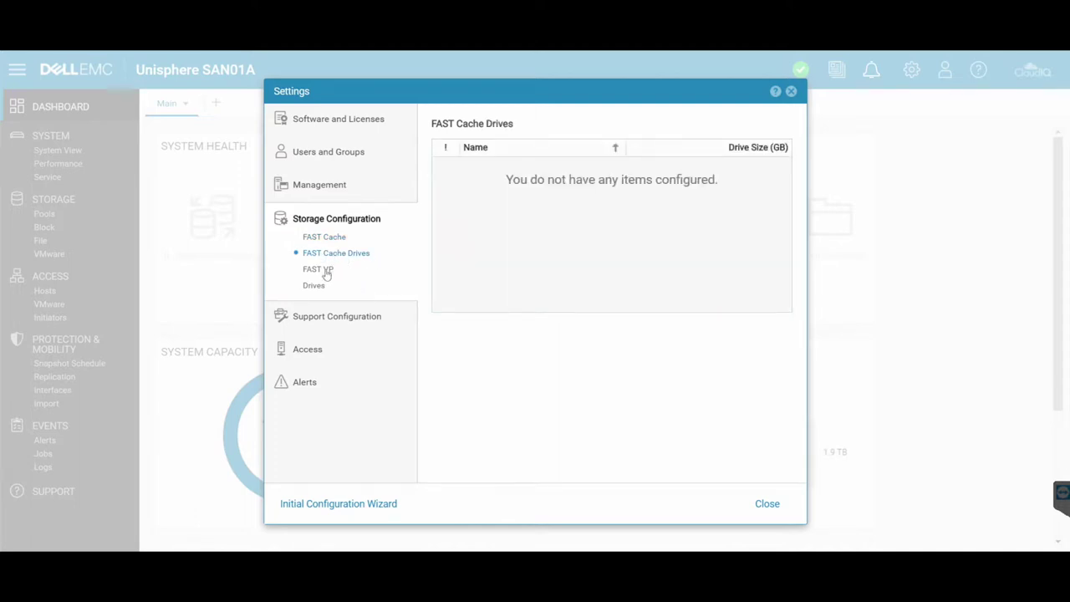
{"action": "left_click", "coordinate": [326, 272]}
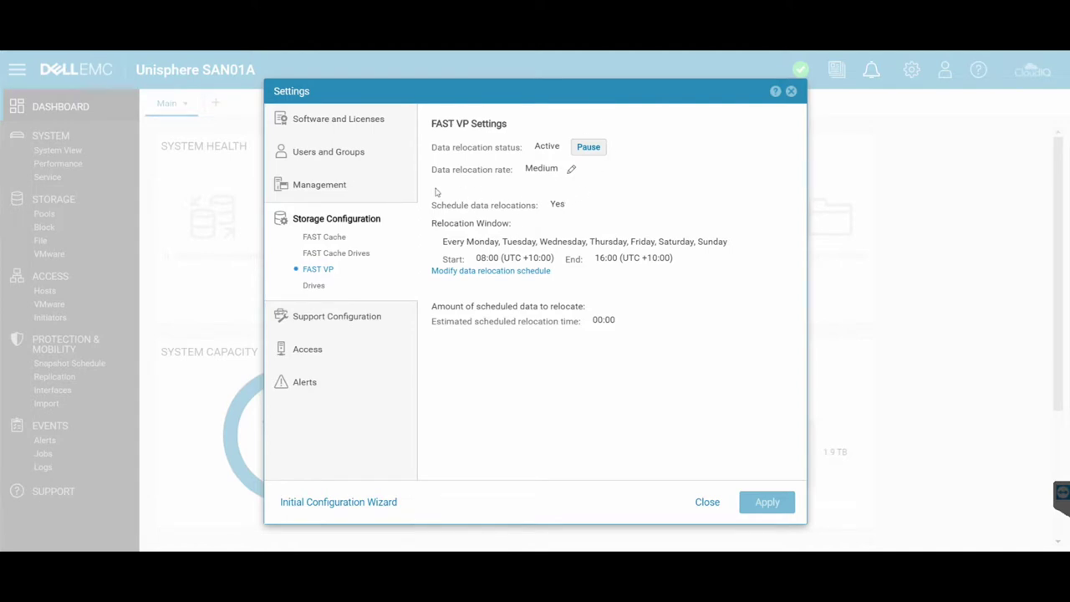
{"action": "left_click", "coordinate": [339, 238]}
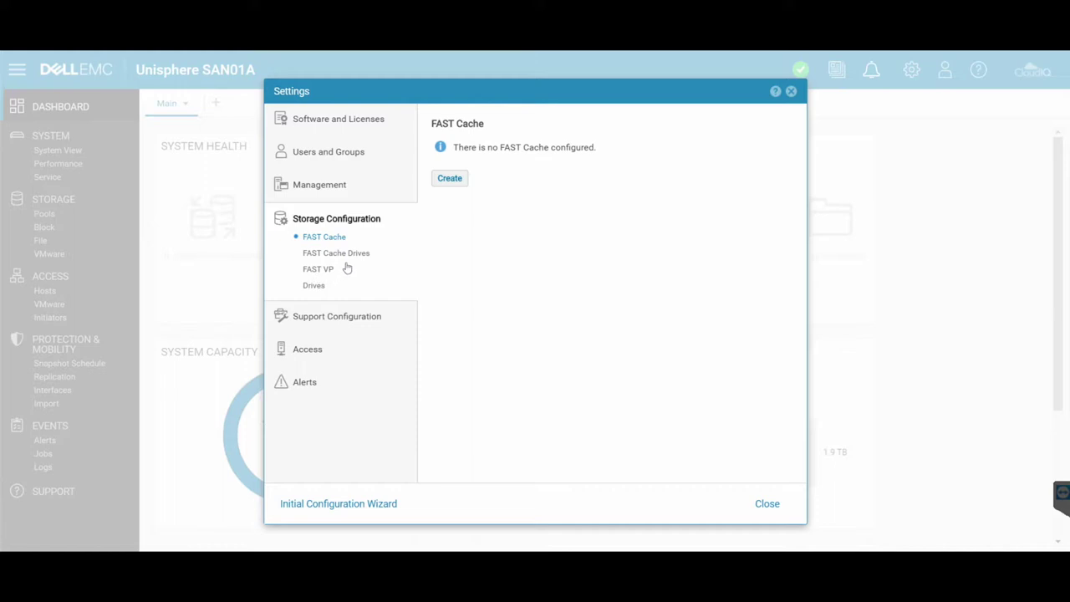
{"action": "left_click", "coordinate": [342, 254]}
{"action": "left_click", "coordinate": [312, 286]}
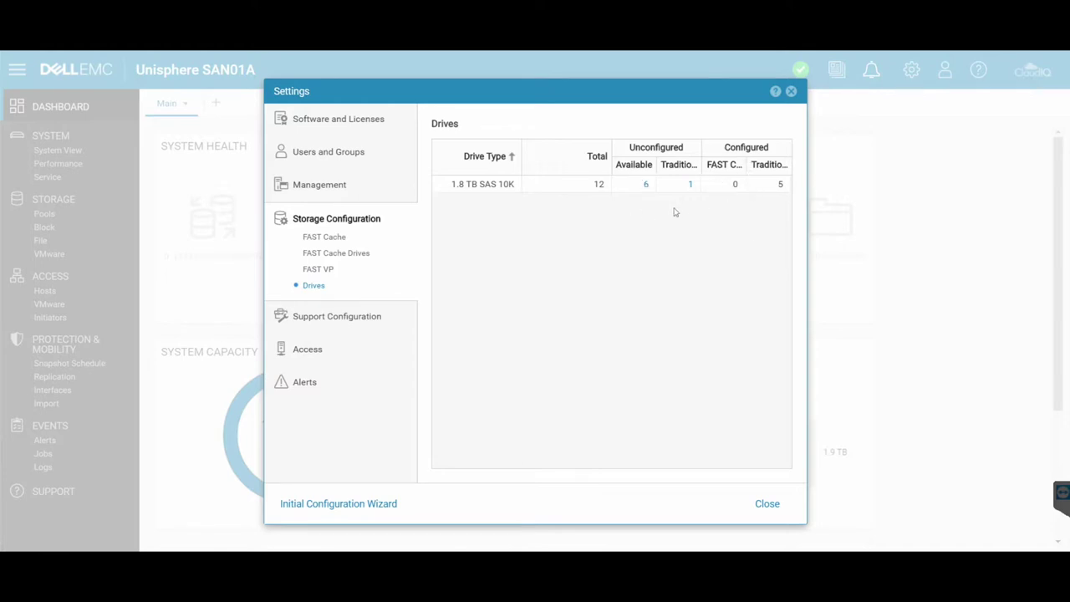
Step: Review the Support Configuration settings: proxy server, Dell EMC support credentials, contact information, EMC Secure Remote Services and CloudIQ requirements
{"action": "left_click", "coordinate": [341, 316]}
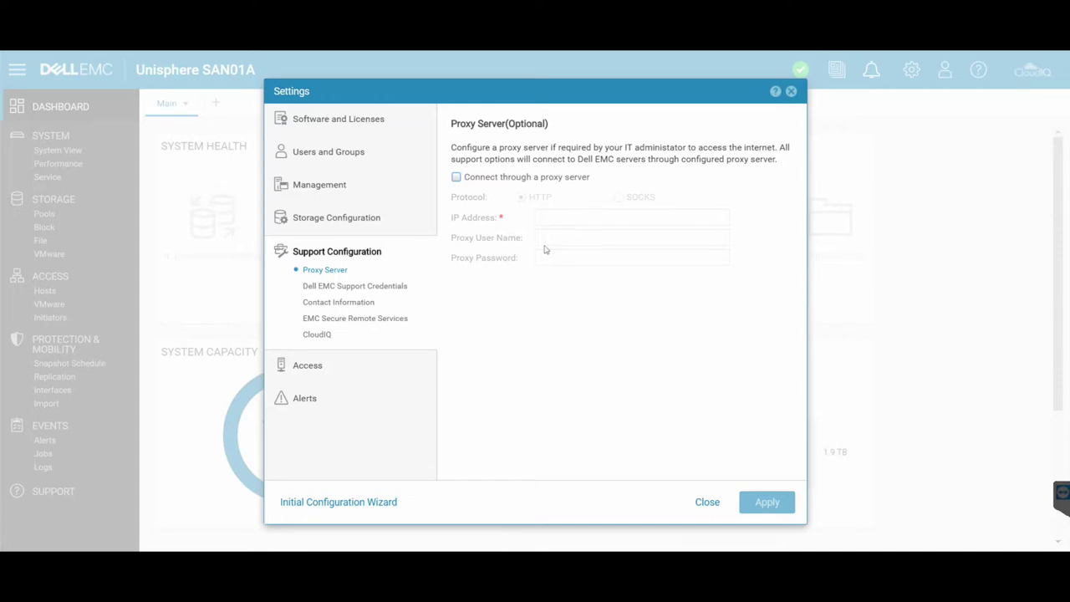
{"action": "left_click", "coordinate": [373, 287]}
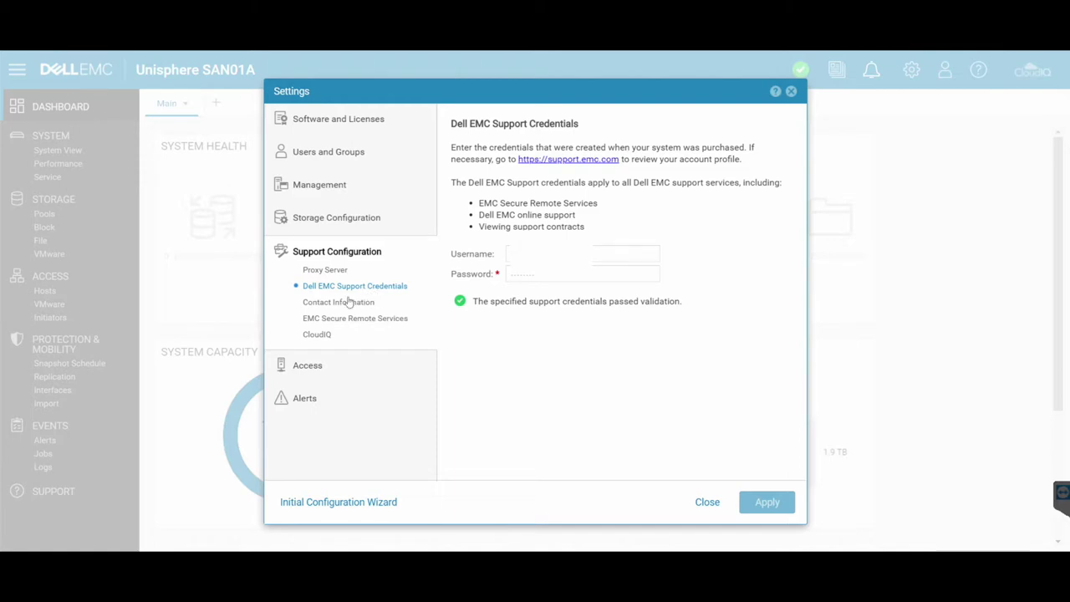
{"action": "left_click", "coordinate": [343, 306]}
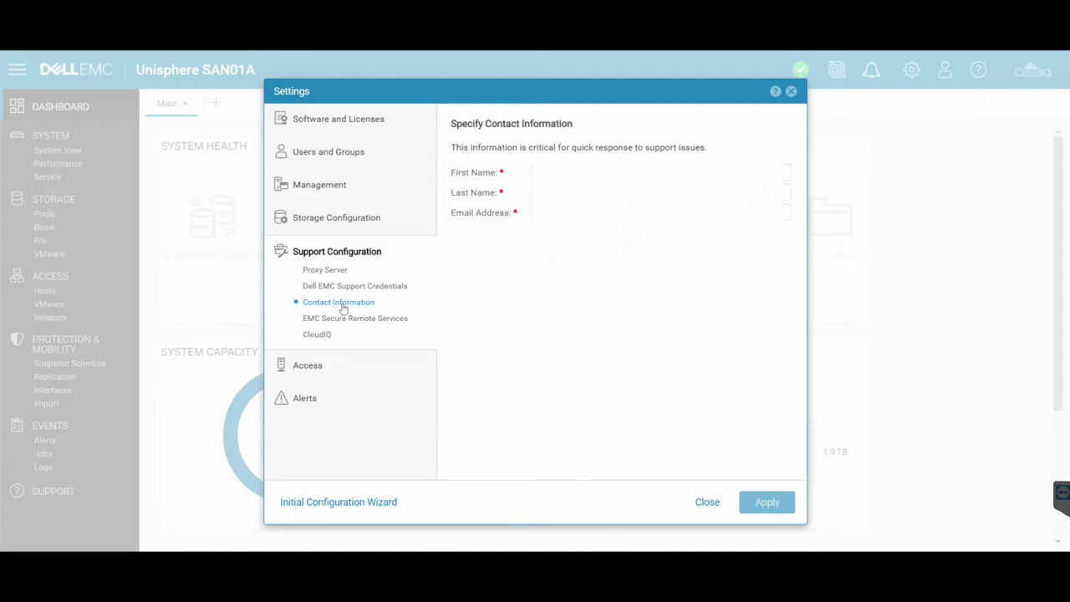
{"action": "left_click", "coordinate": [348, 319]}
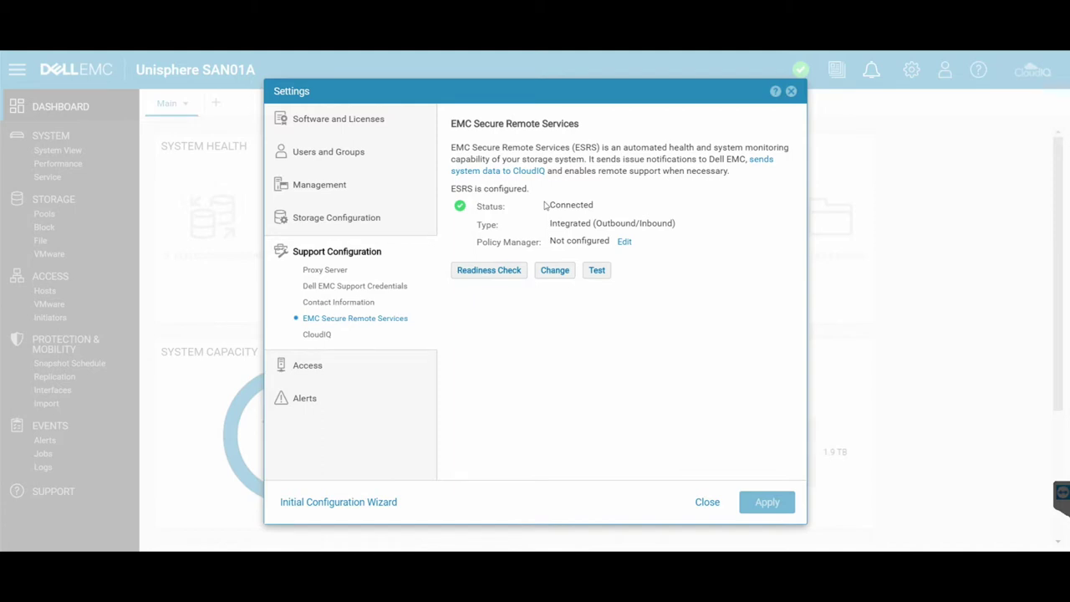
{"action": "left_click", "coordinate": [529, 170]}
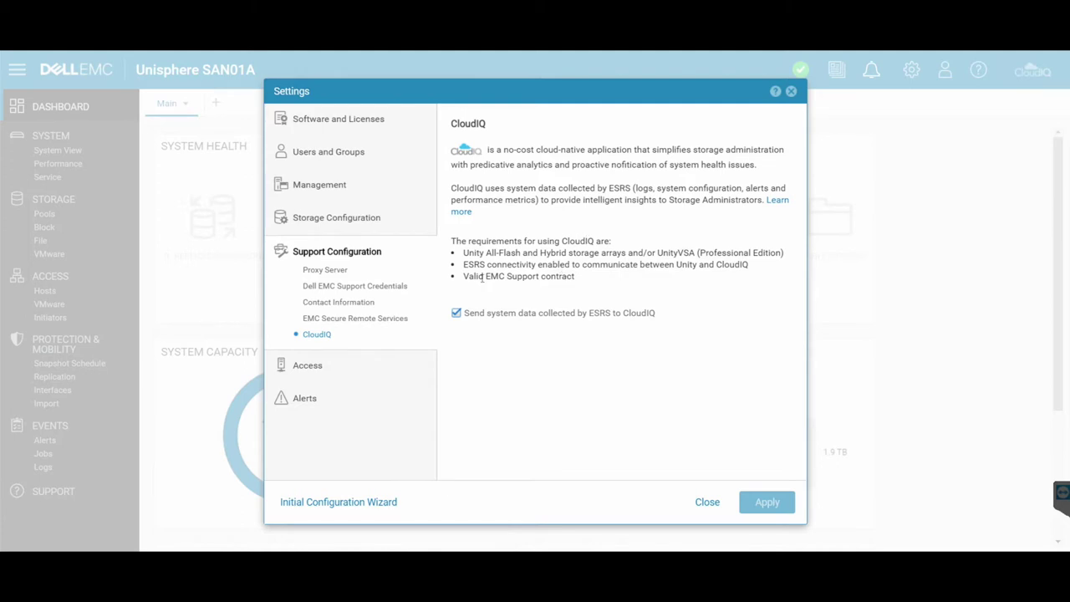
{"action": "left_click_drag", "start_coordinate": [463, 264], "coordinate": [486, 265]}
{"action": "mouse_move", "coordinate": [607, 311]}
Step: Examine the CHAP access settings for both iSCSI and RecoverPoint, including the format rules for the secret
{"action": "left_click", "coordinate": [309, 365]}
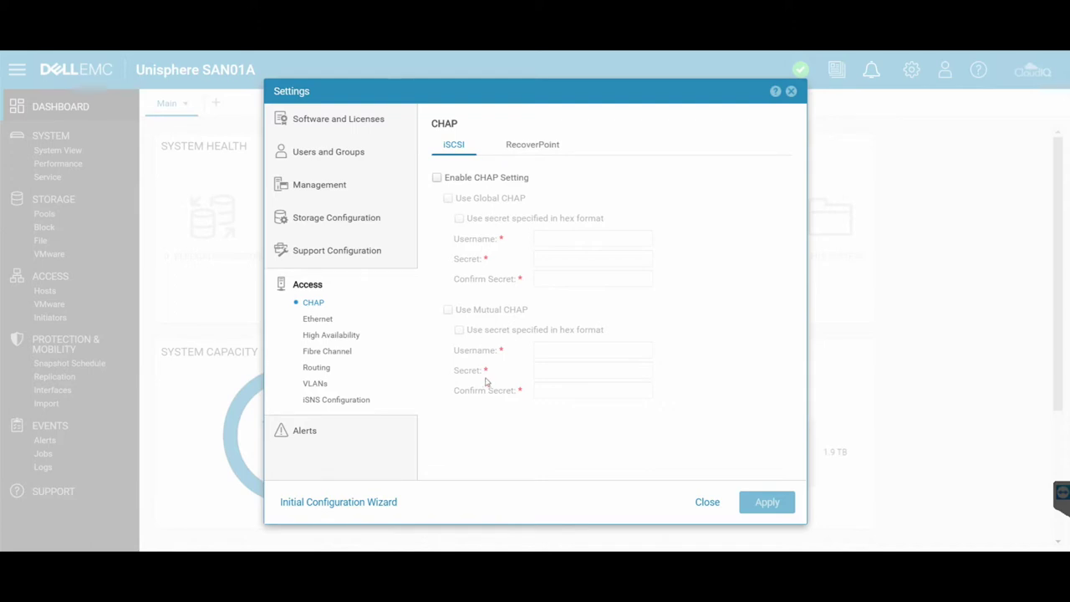
{"action": "mouse_move", "coordinate": [485, 382]}
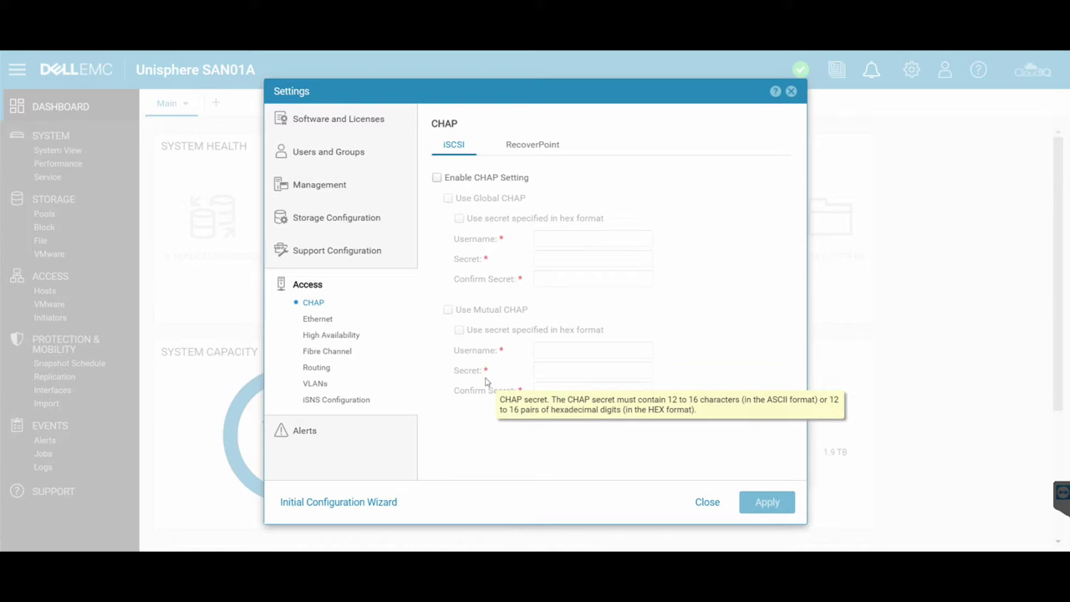
{"action": "left_click", "coordinate": [539, 147]}
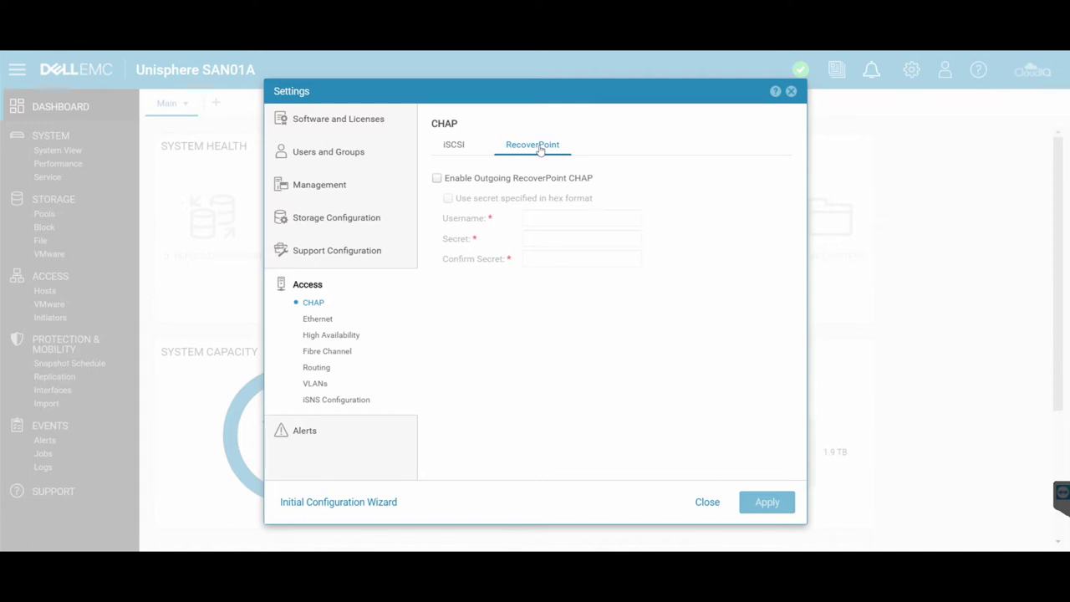
Step: Review the remaining Access settings: Ethernet, High Availability, Fibre Channel ports, routing, VLANs and iSNS configuration
{"action": "left_click", "coordinate": [319, 319]}
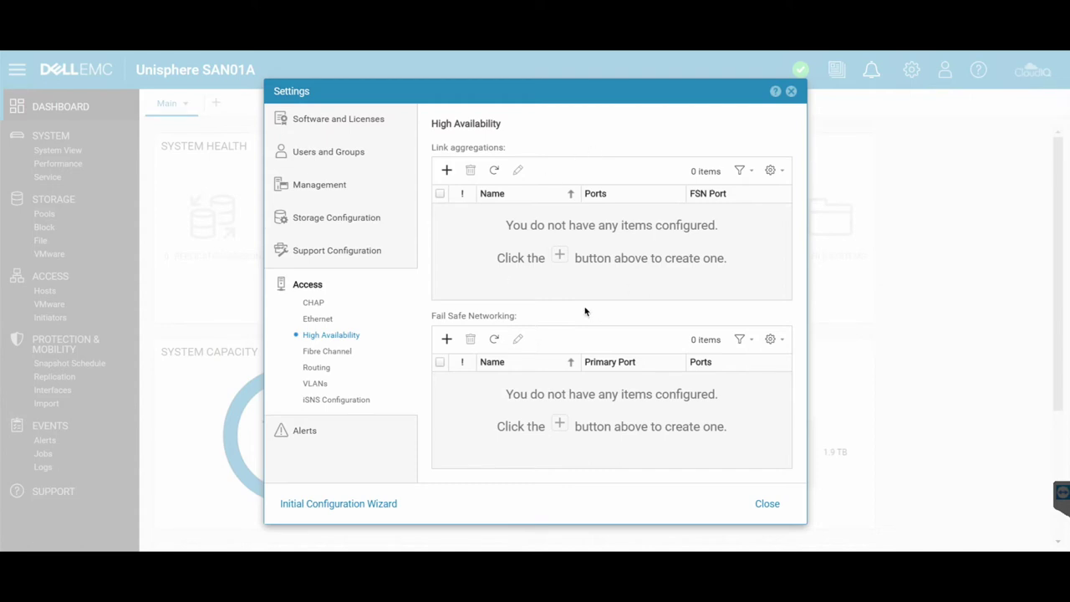
{"action": "left_click", "coordinate": [343, 353]}
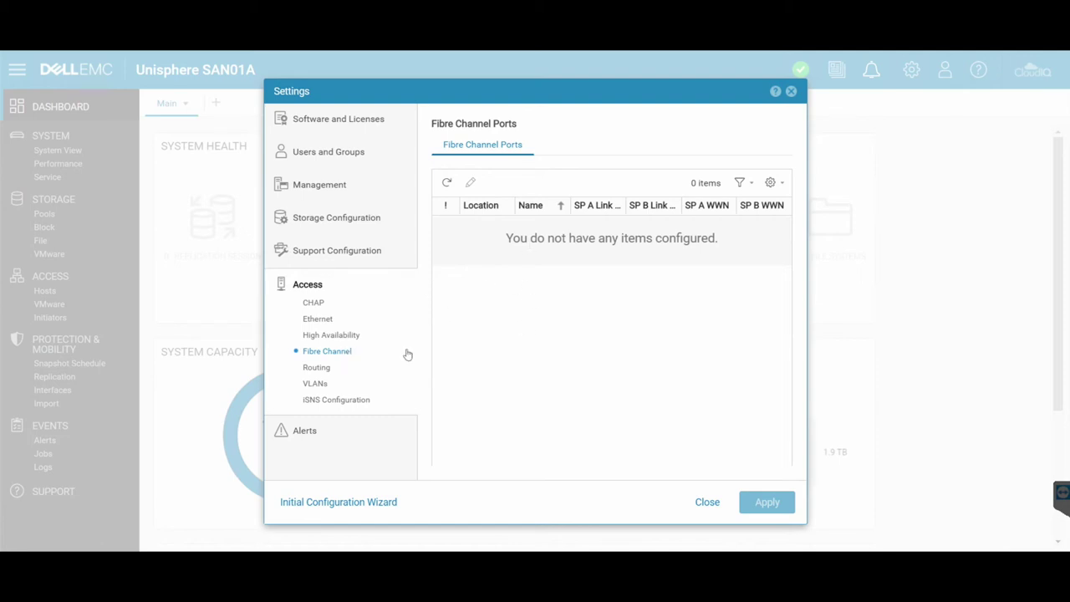
{"action": "left_click", "coordinate": [316, 368]}
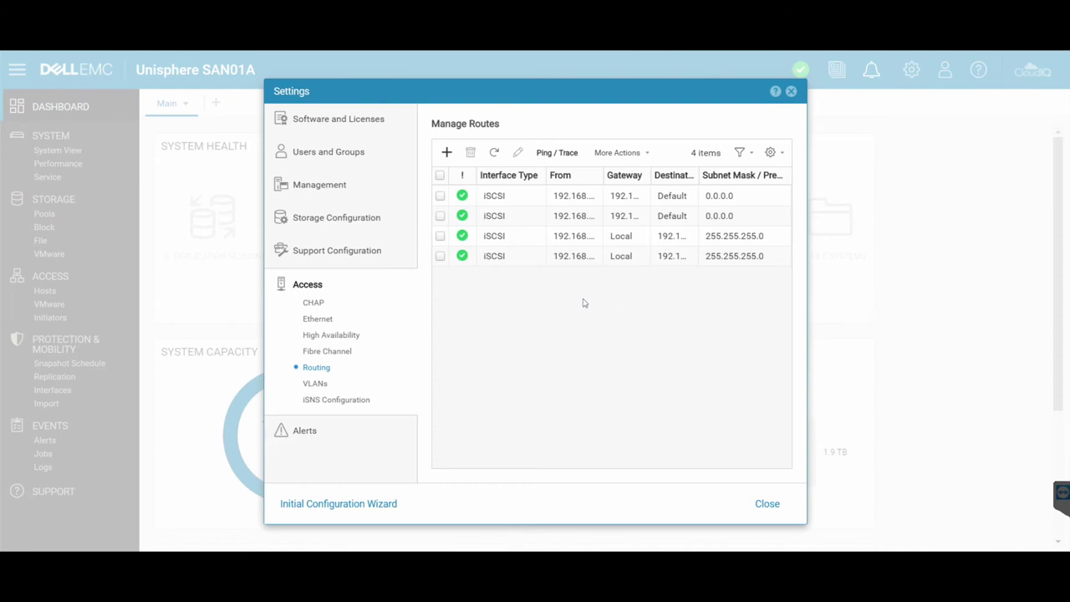
{"action": "left_click", "coordinate": [314, 384]}
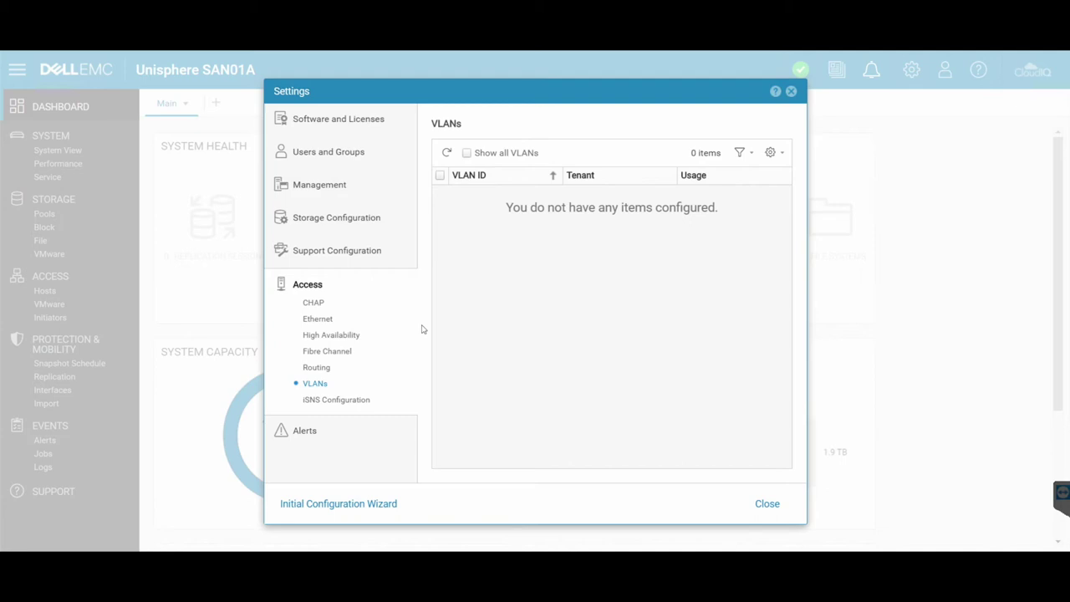
{"action": "left_click", "coordinate": [332, 401]}
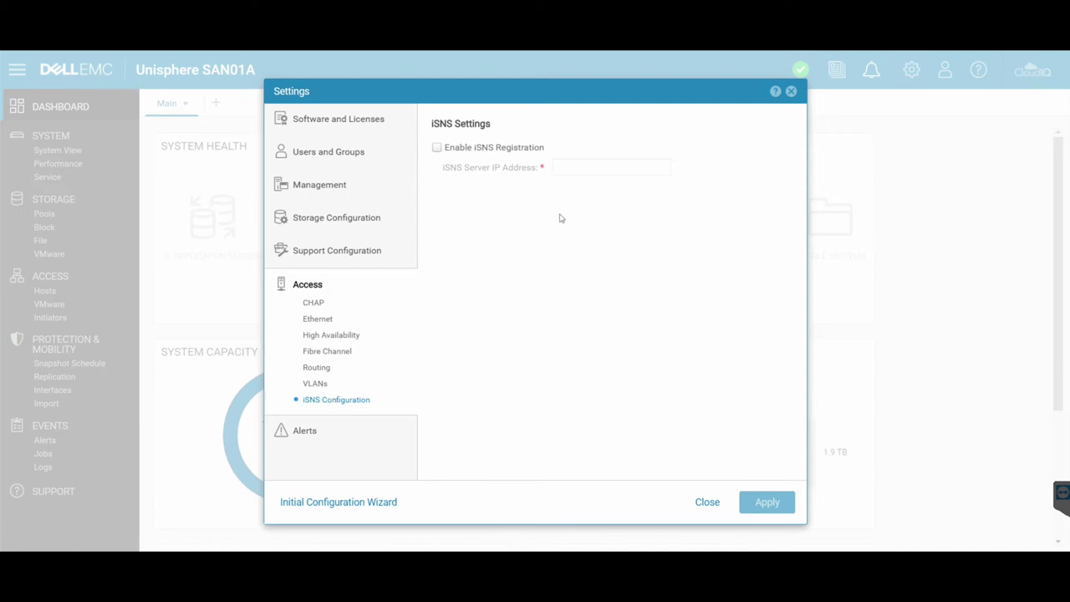
Step: Review the Alerts settings: general preferences, email and SMTP configuration, and SNMP alert destinations
{"action": "left_click", "coordinate": [351, 419]}
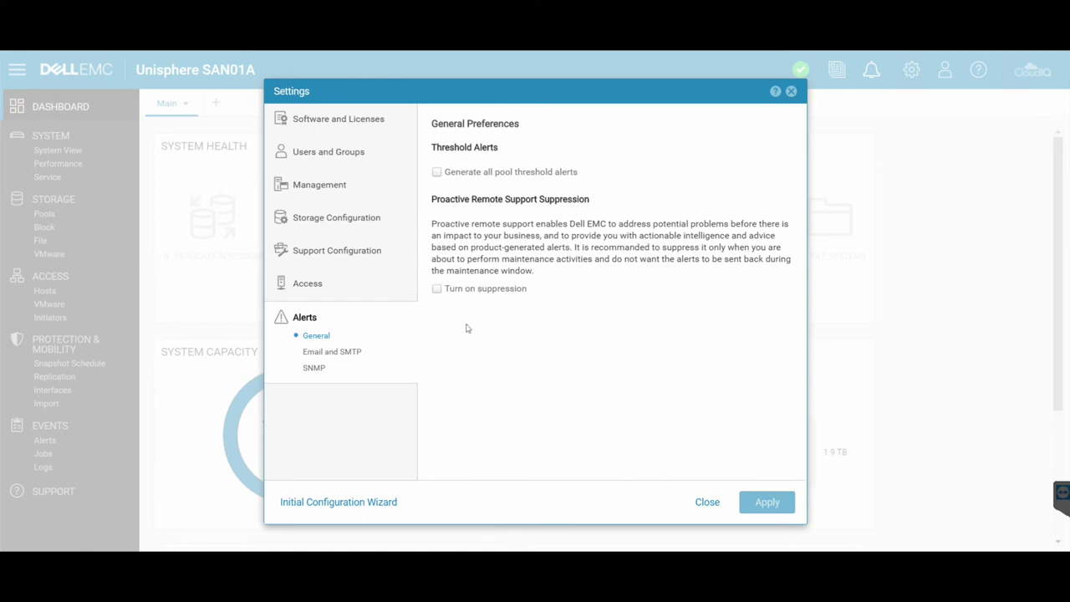
{"action": "left_click", "coordinate": [341, 354]}
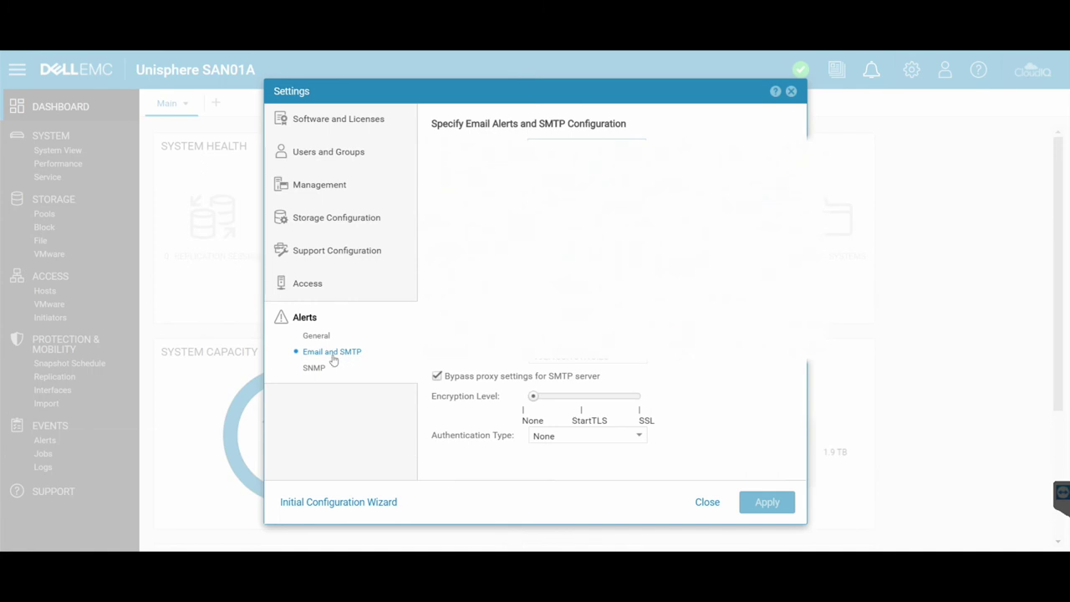
{"action": "left_click", "coordinate": [317, 368]}
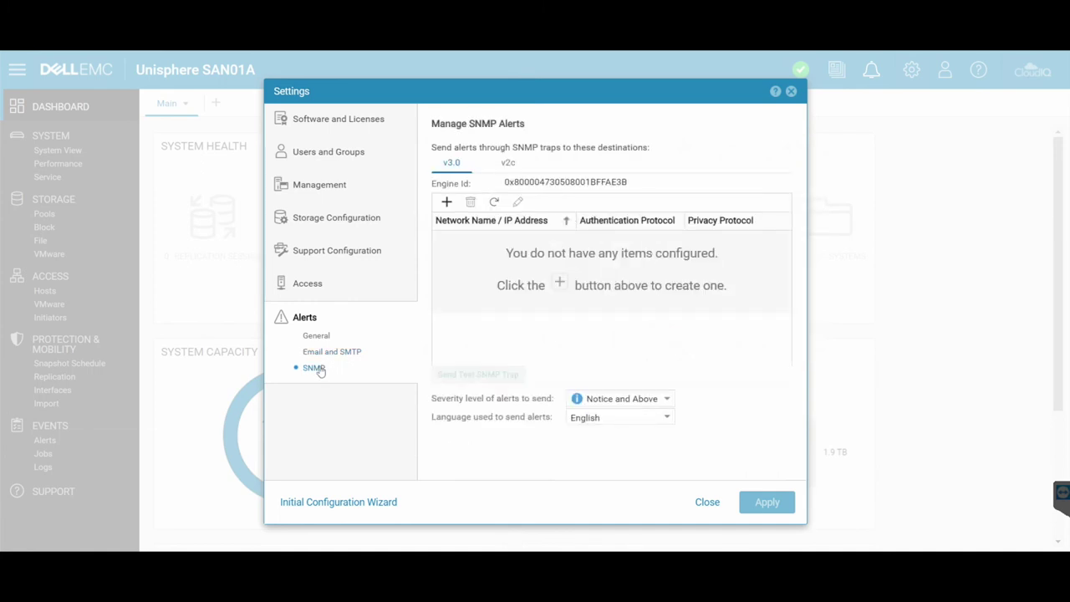